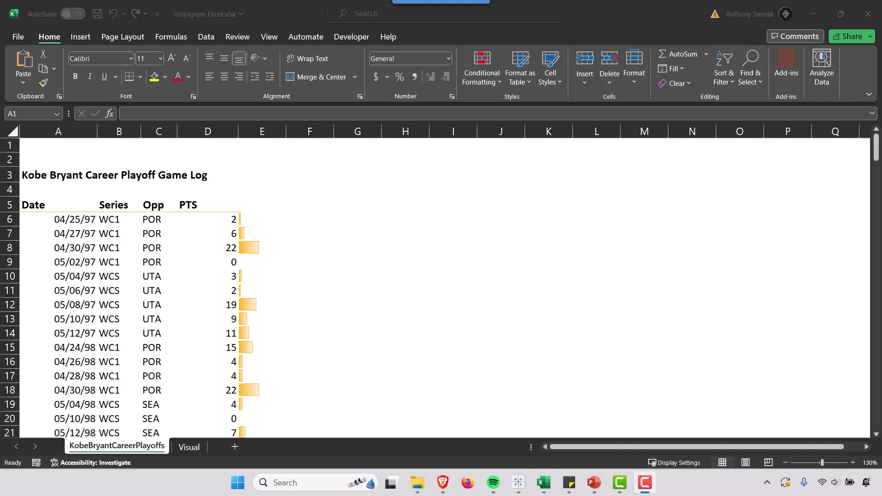
Select the game log table from Date across to PTS, down to the last game
{"action": "left_click_drag", "start_coordinate": [48, 206], "coordinate": [114, 207]}
{"action": "left_click_drag", "start_coordinate": [177, 209], "coordinate": [191, 207]}
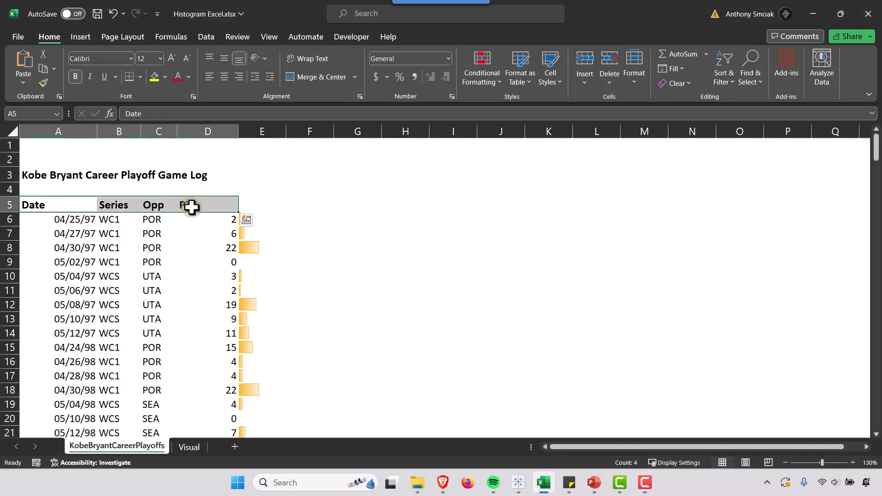
{"action": "key", "text": "ctrl+shift+Down"}
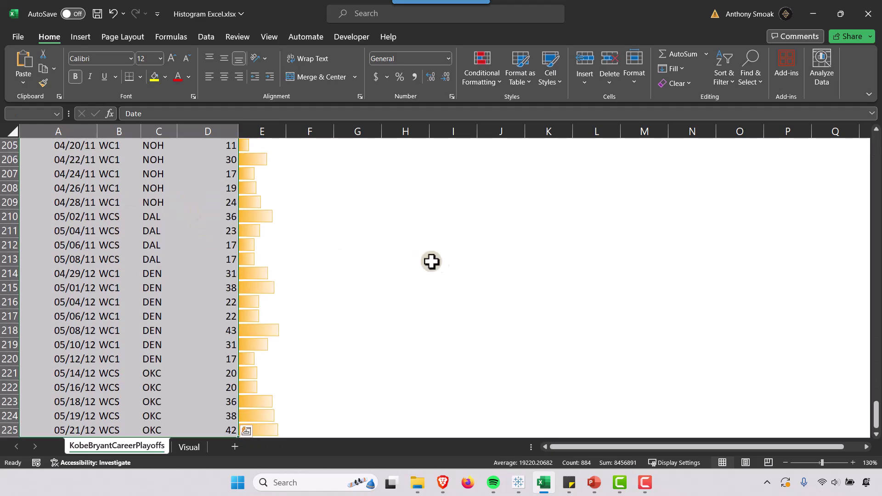
{"action": "left_click_drag", "start_coordinate": [875, 418], "coordinate": [874, 136]}
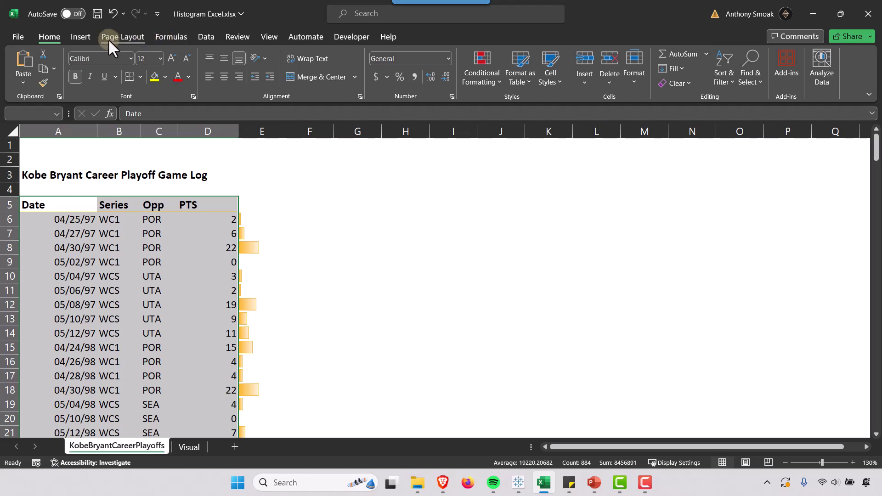
Insert a histogram of the selected data and position it beside the table
{"action": "left_click", "coordinate": [84, 40]}
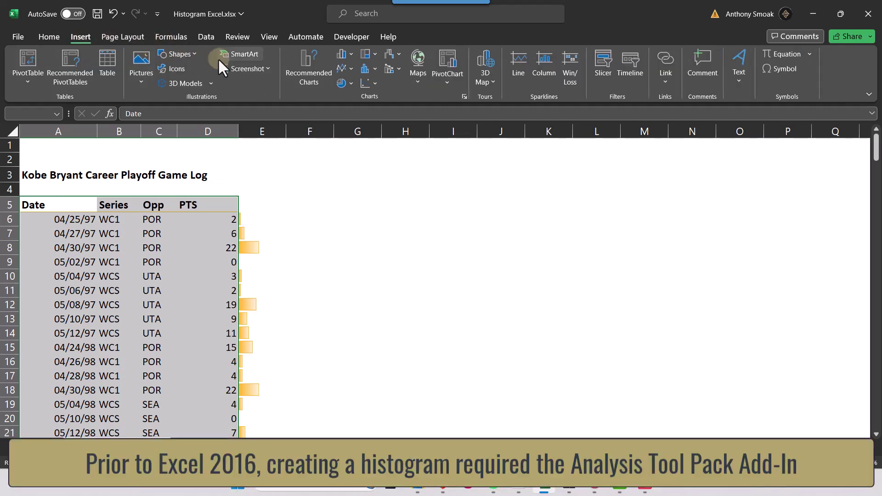
{"action": "left_click", "coordinate": [374, 70]}
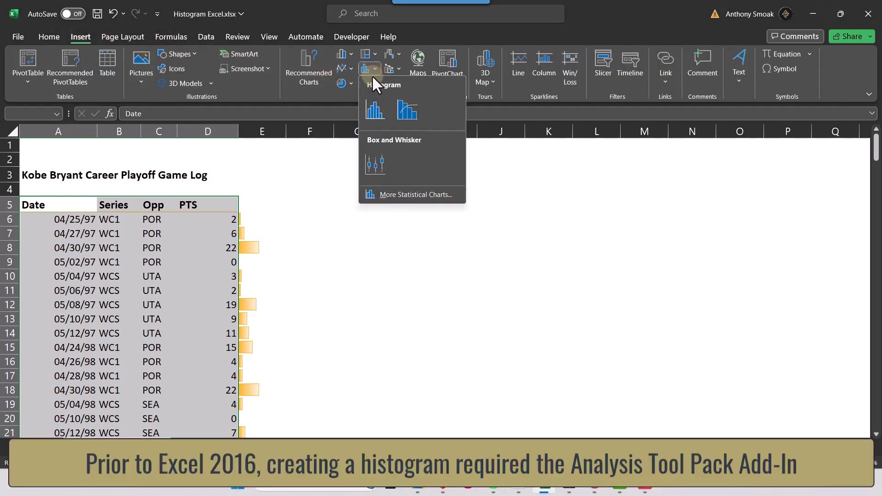
{"action": "left_click", "coordinate": [379, 109]}
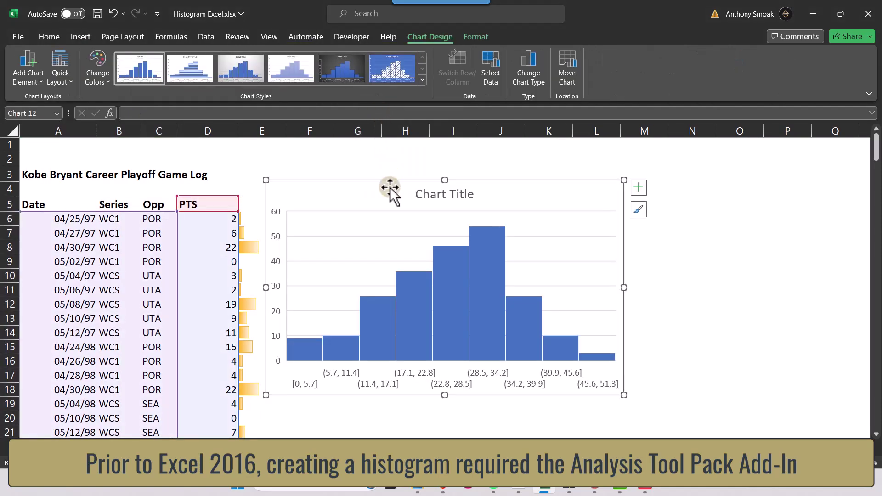
{"action": "left_click_drag", "start_coordinate": [390, 183], "coordinate": [397, 199]}
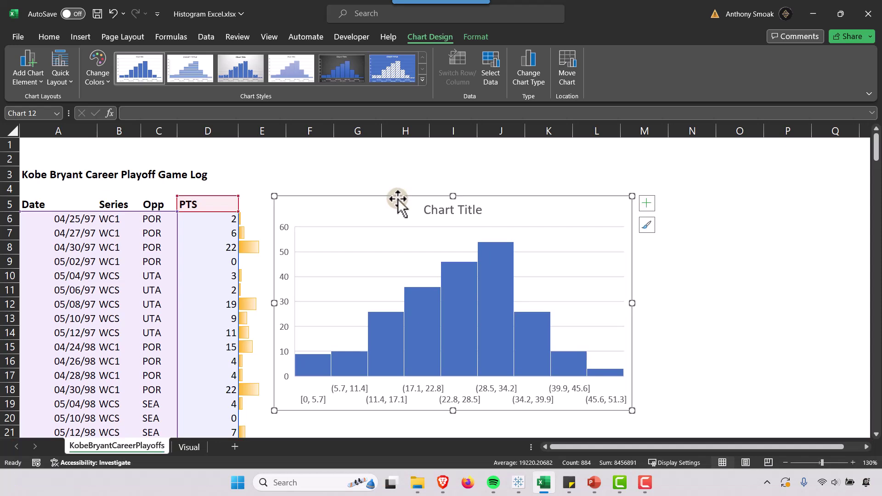
{"action": "left_click", "coordinate": [394, 175]}
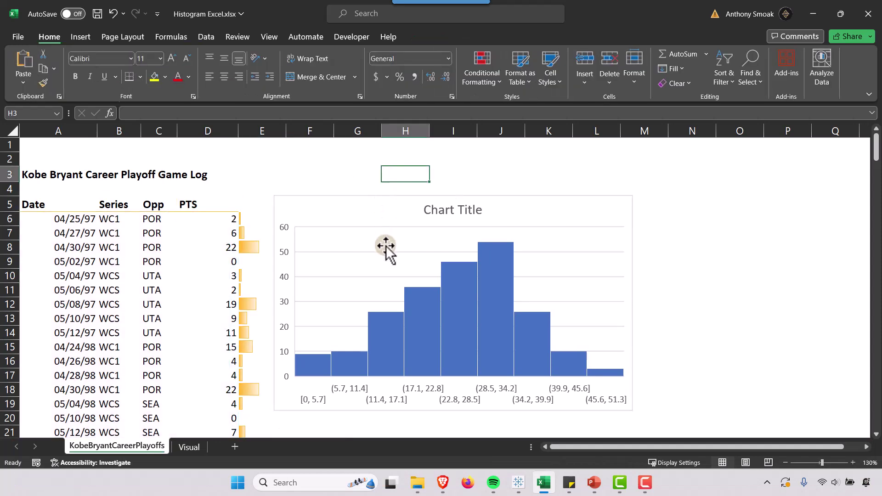
Apply Quick Layout 2 so the bars show count labels with no vertical axis
{"action": "left_click", "coordinate": [374, 221]}
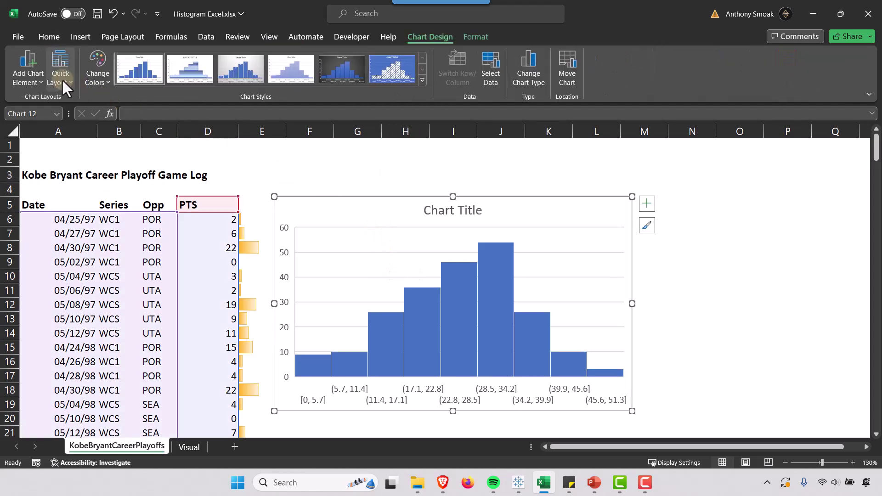
{"action": "left_click", "coordinate": [61, 79]}
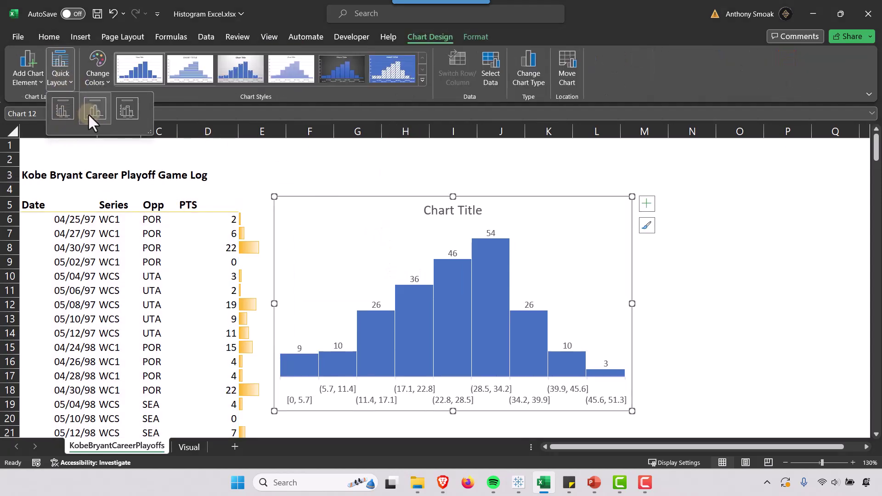
{"action": "left_click", "coordinate": [89, 115]}
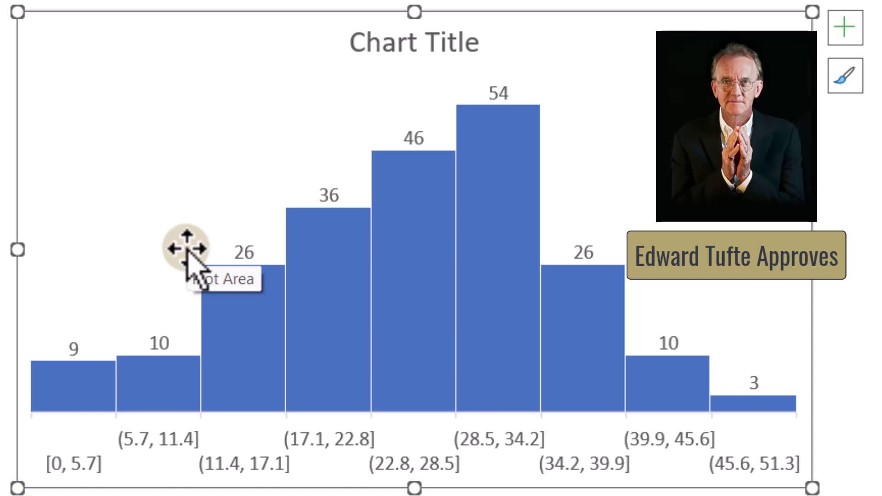
Increase the bar data label font size from 9 to 10
{"action": "left_click", "coordinate": [242, 255]}
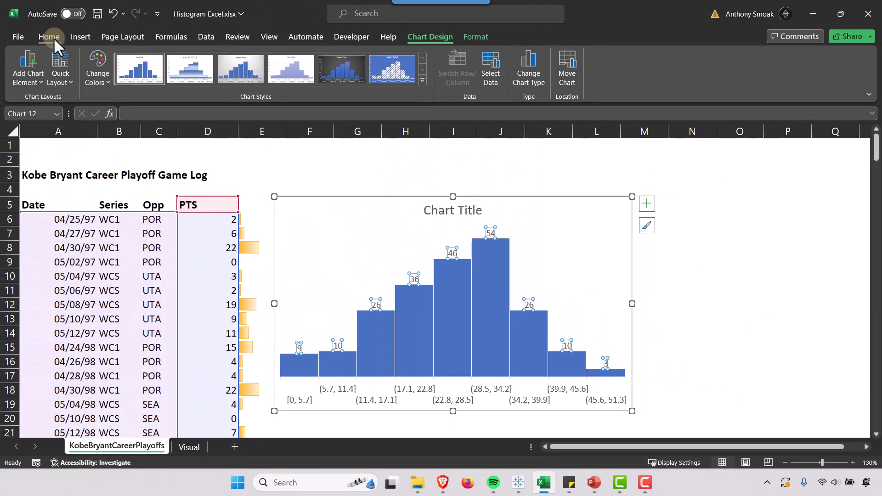
{"action": "left_click", "coordinate": [51, 37]}
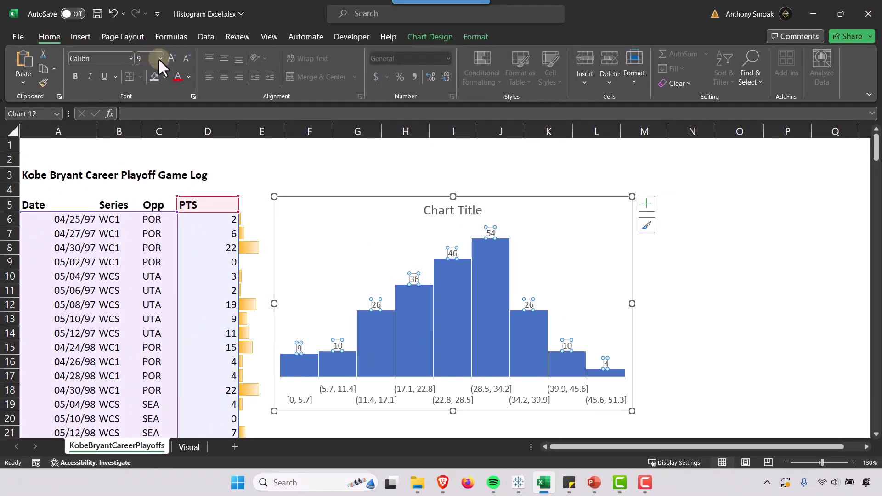
{"action": "left_click", "coordinate": [172, 56]}
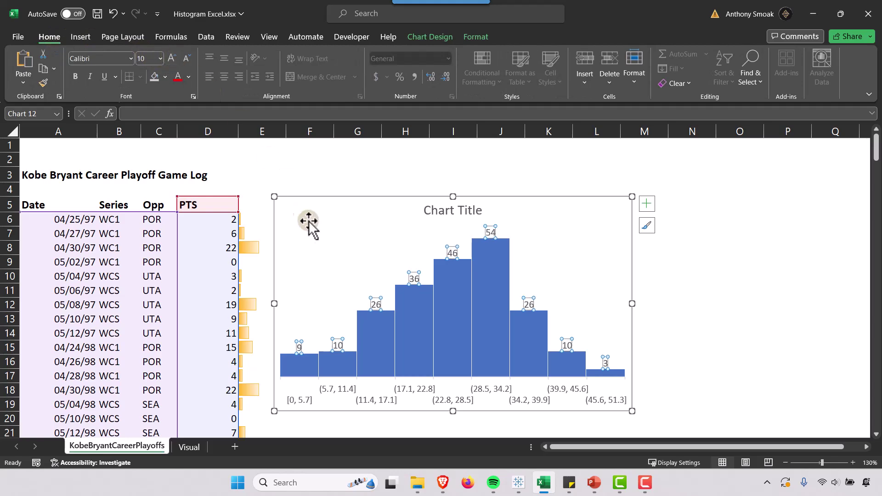
{"action": "left_click", "coordinate": [340, 251]}
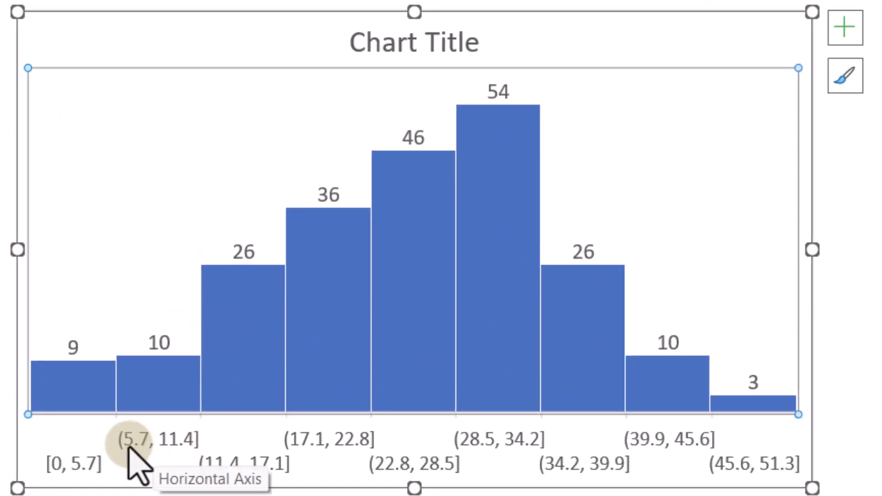
Change the horizontal axis binning from automatic 5.7 to a fixed bin width of 5
{"action": "left_click", "coordinate": [114, 454]}
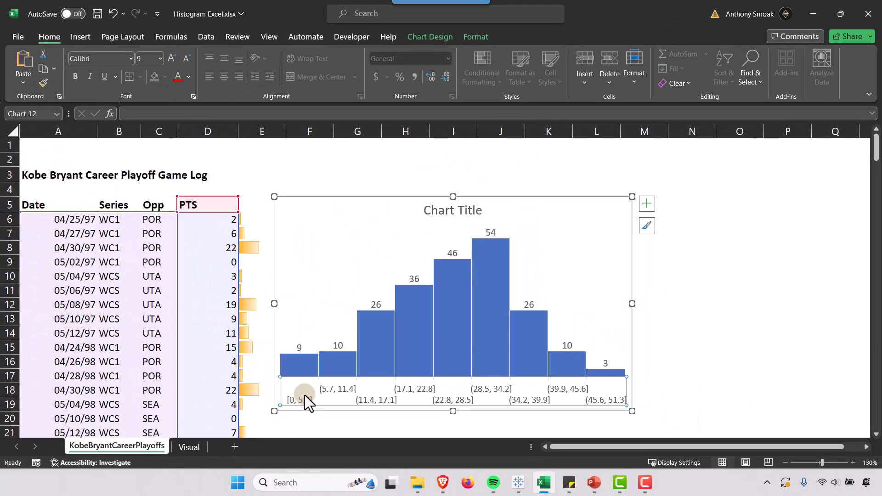
{"action": "right_click", "coordinate": [303, 399]}
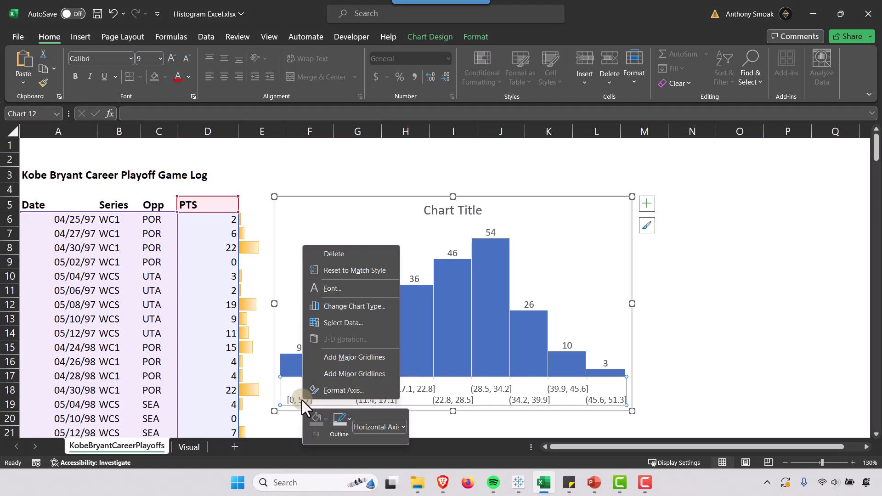
{"action": "left_click", "coordinate": [334, 389]}
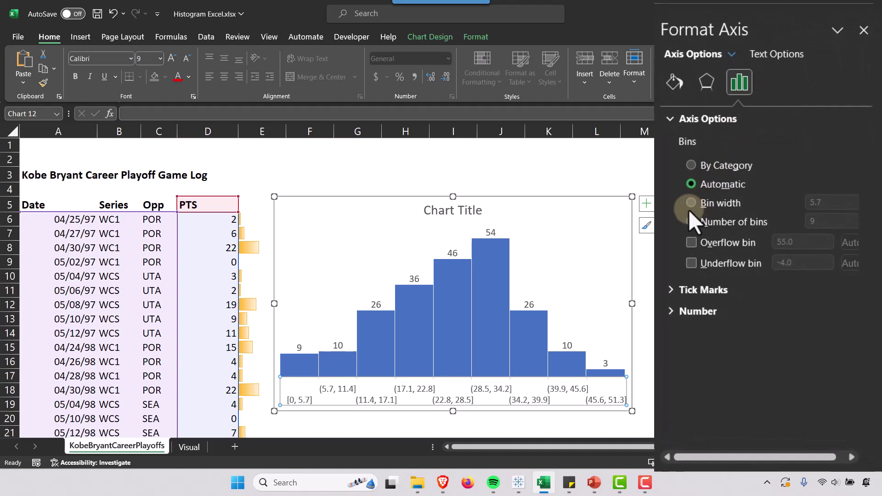
{"action": "left_click", "coordinate": [688, 200]}
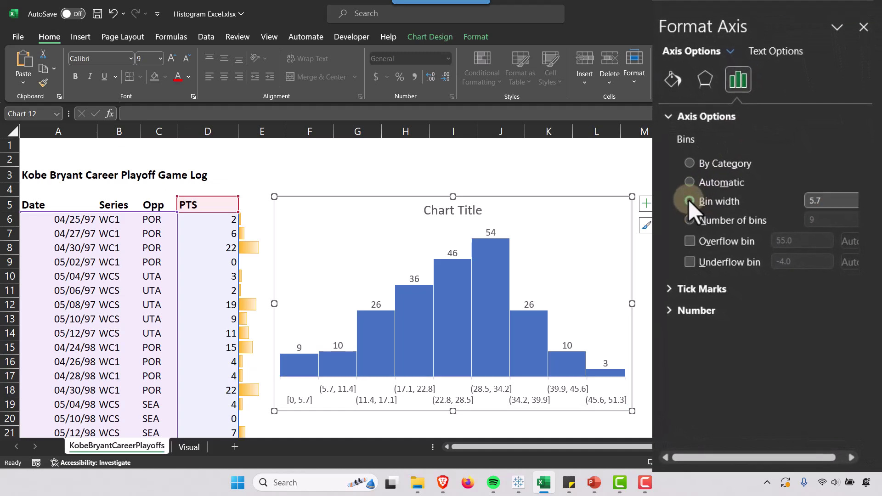
{"action": "left_click", "coordinate": [831, 203]}
{"action": "left_click_drag", "start_coordinate": [831, 202], "coordinate": [796, 203]}
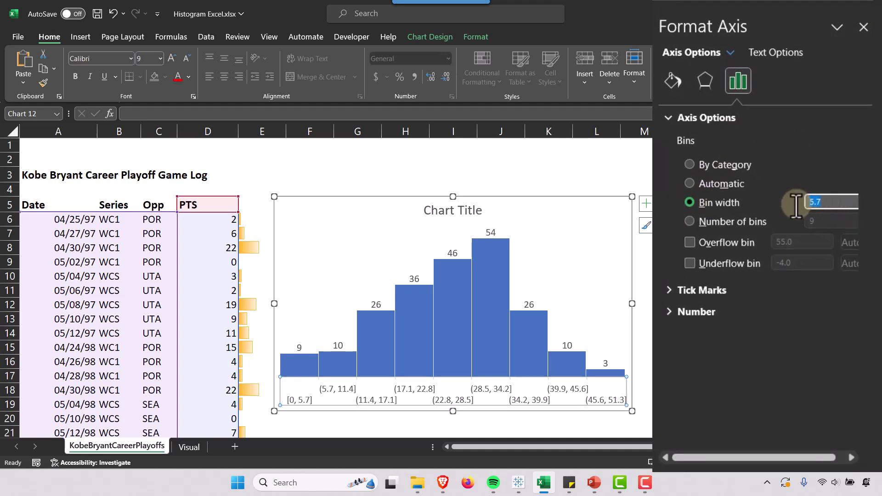
{"action": "type", "text": "5"}
{"action": "key", "text": "BackSpace"}
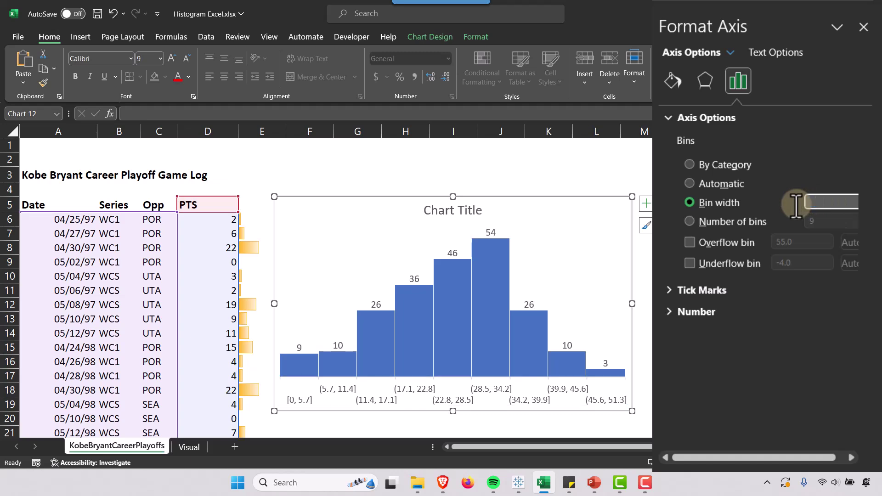
{"action": "type", "text": "5"}
{"action": "key", "text": "Return"}
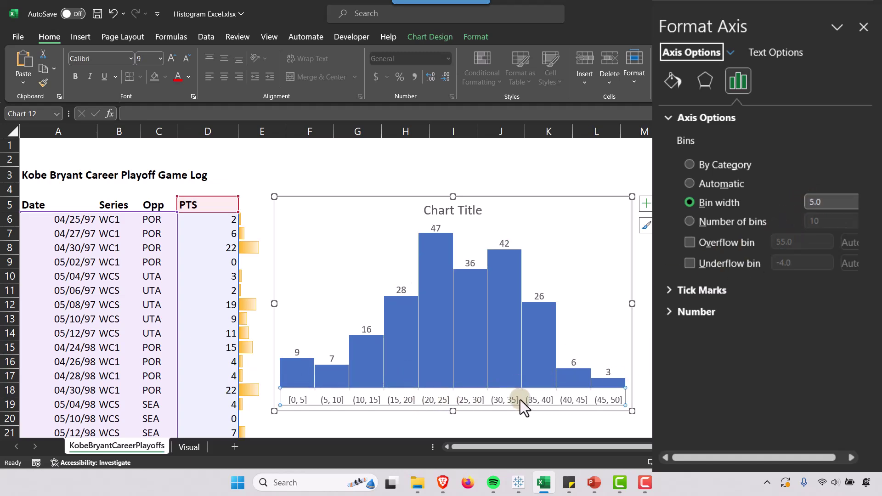
{"action": "left_click", "coordinate": [828, 202]}
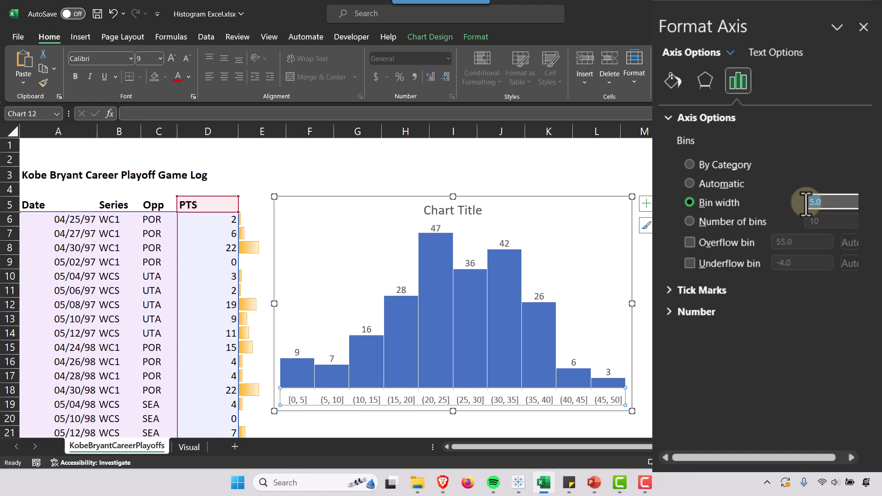
{"action": "key", "text": "BackSpace"}
{"action": "key", "text": "BackSpace"}
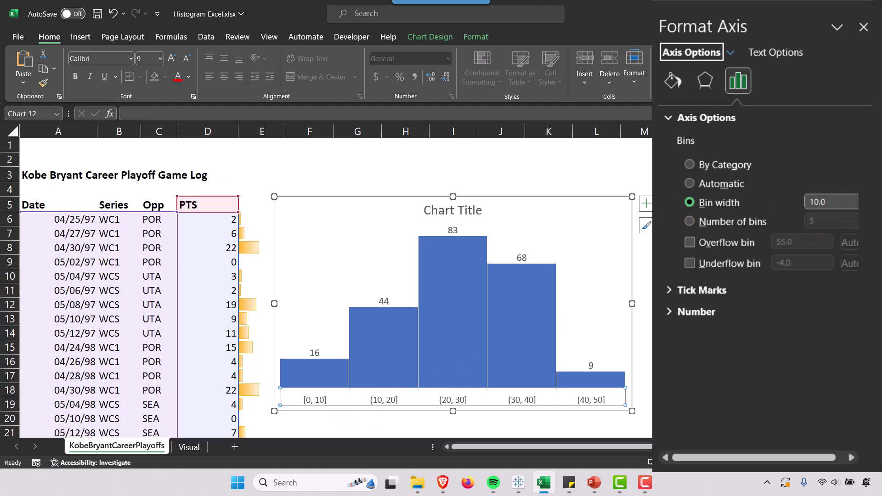
{"action": "left_click_drag", "start_coordinate": [653, 202], "coordinate": [674, 281]}
{"action": "left_click", "coordinate": [679, 282]}
{"action": "scroll", "coordinate": [678, 281], "scroll_direction": "right", "scroll_amount": 5}
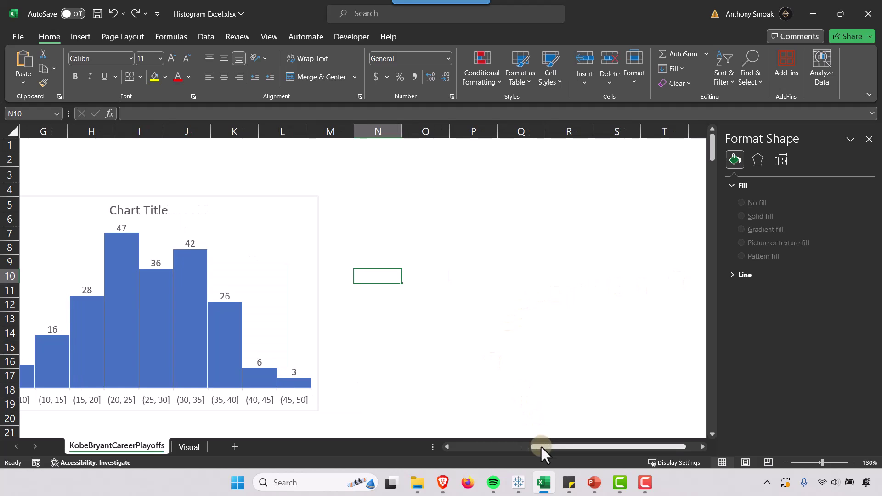
{"action": "left_click_drag", "start_coordinate": [541, 445], "coordinate": [471, 455]}
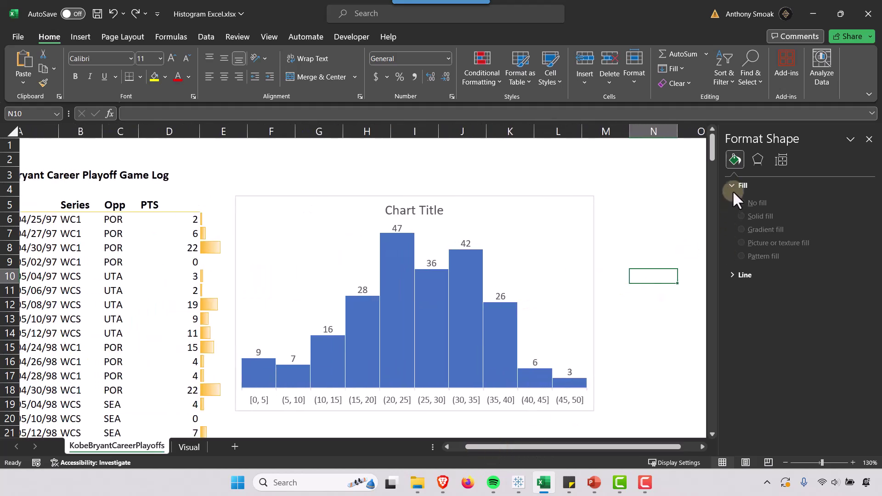
Enable overflow and underflow bins and change the overflow value from 55.0 to 40
{"action": "left_click", "coordinate": [487, 398]}
{"action": "left_click", "coordinate": [486, 399]}
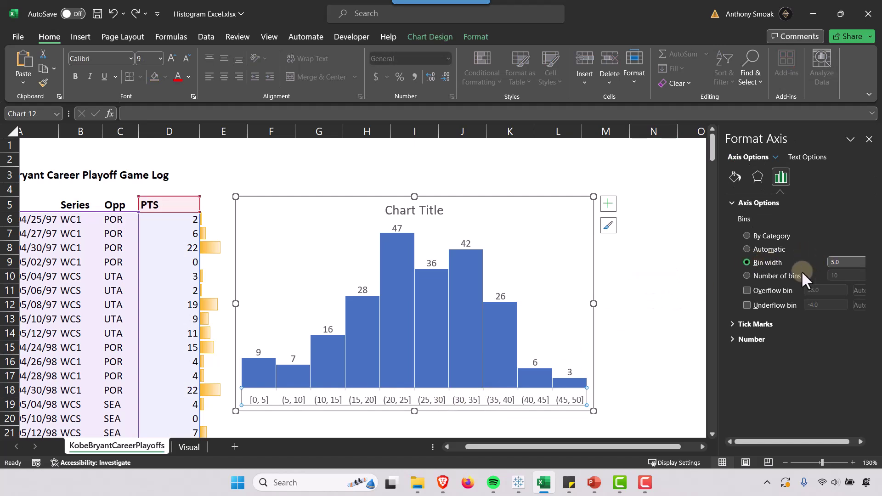
{"action": "left_click", "coordinate": [747, 291]}
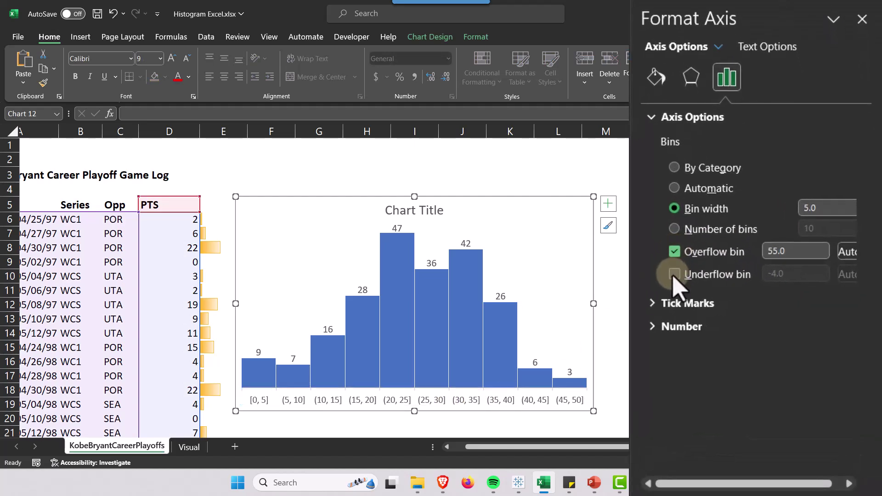
{"action": "left_click", "coordinate": [674, 274]}
{"action": "left_click", "coordinate": [791, 251]}
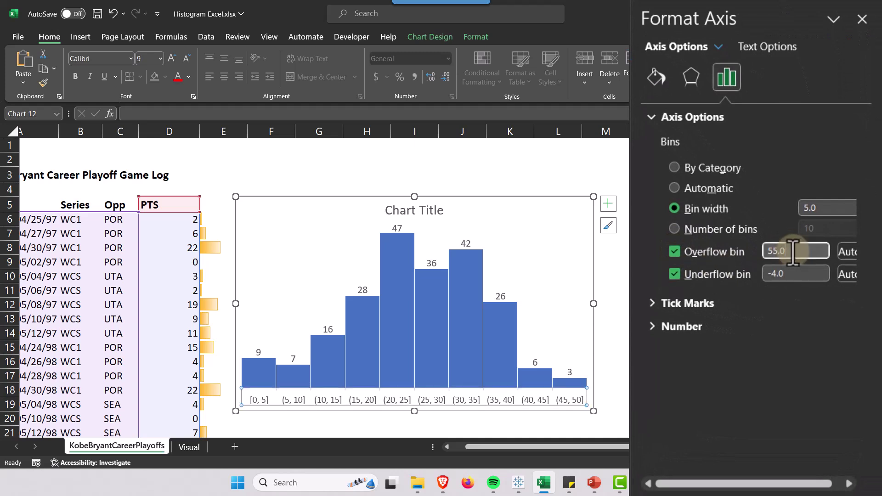
{"action": "left_click_drag", "start_coordinate": [793, 252], "coordinate": [747, 252]}
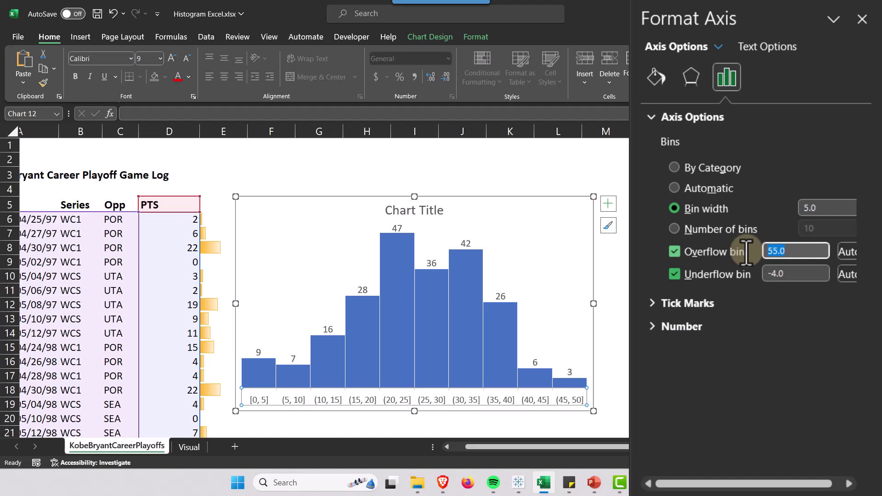
{"action": "type", "text": "40"}
Set the underflow bin boundary to 10
{"action": "left_click", "coordinate": [783, 274]}
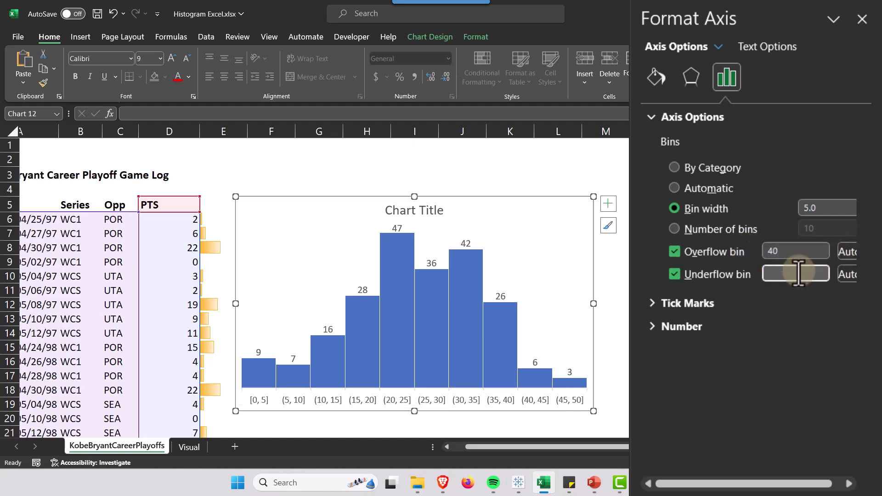
{"action": "double_click", "coordinate": [766, 274]}
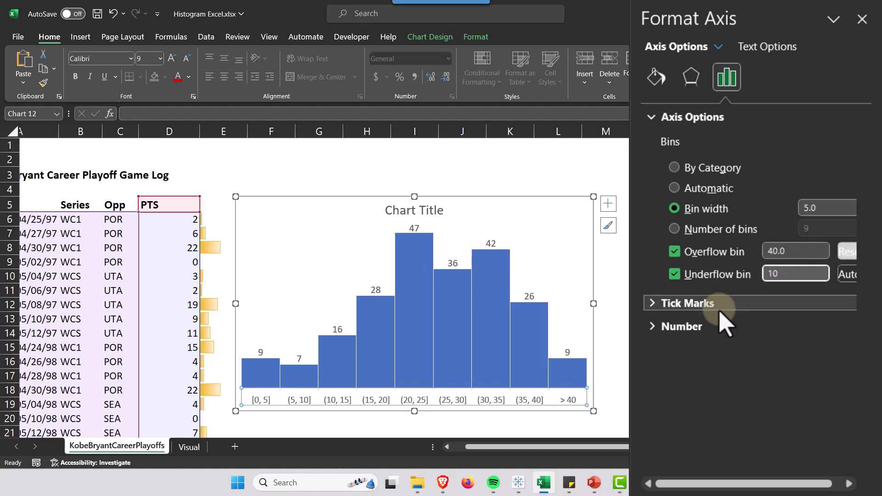
{"action": "key", "text": "Return"}
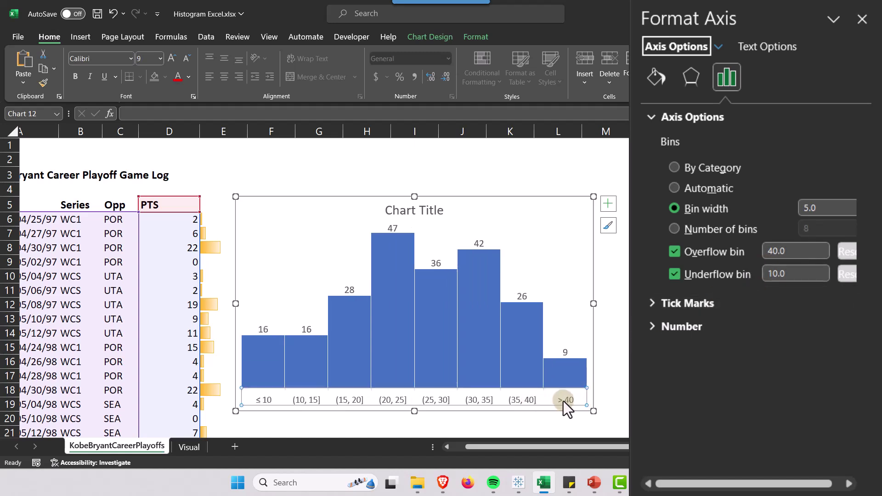
{"action": "mouse_move", "coordinate": [562, 382]}
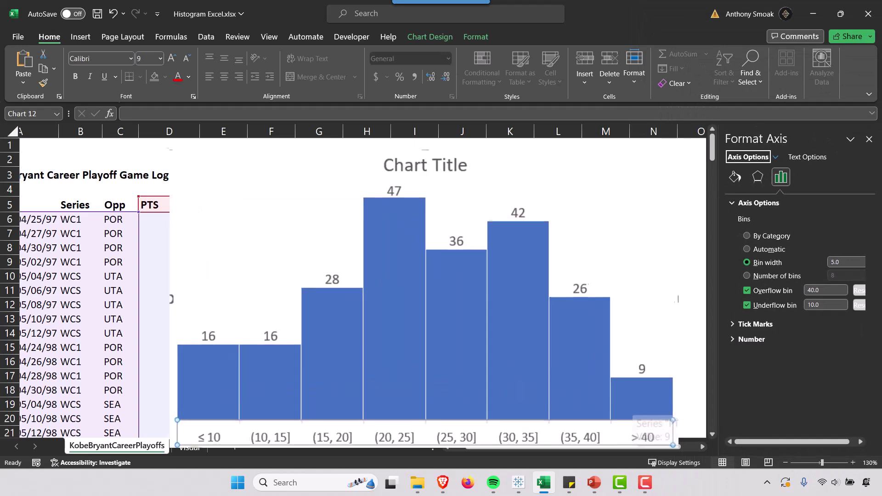
{"action": "left_click", "coordinate": [177, 457]}
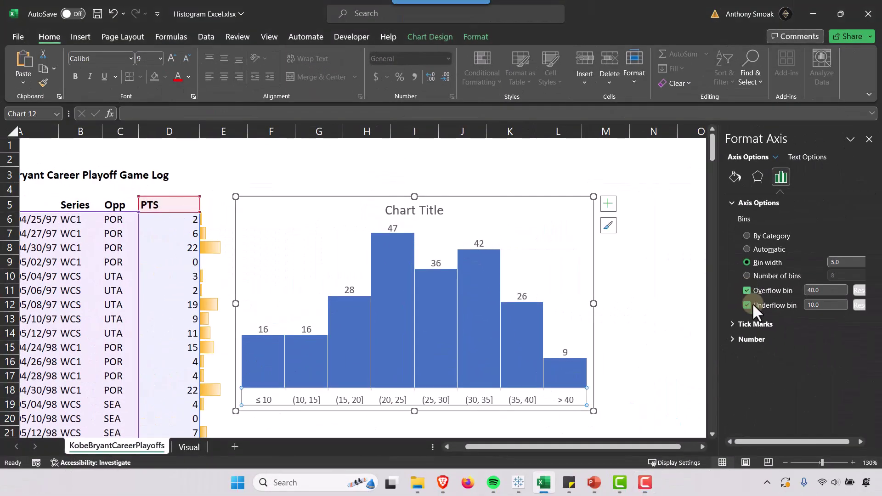
Turn off the underflow and overflow bins, then deselect the chart
{"action": "left_click", "coordinate": [746, 304]}
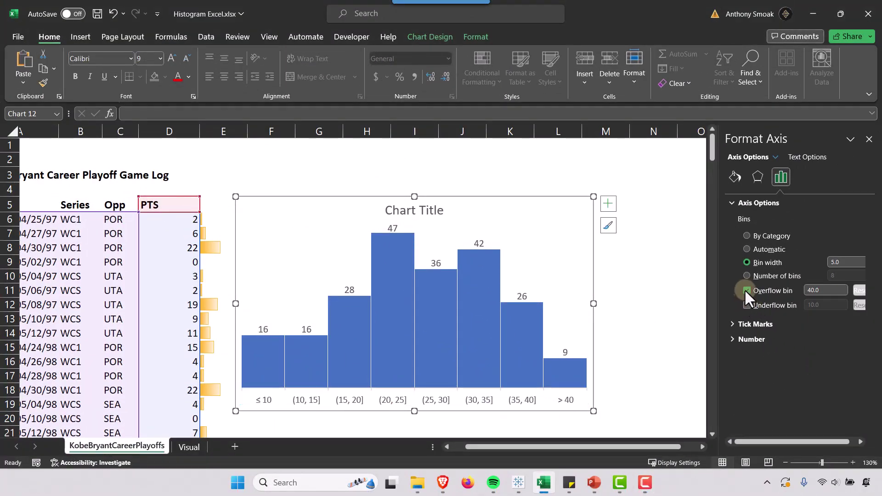
{"action": "left_click", "coordinate": [746, 291]}
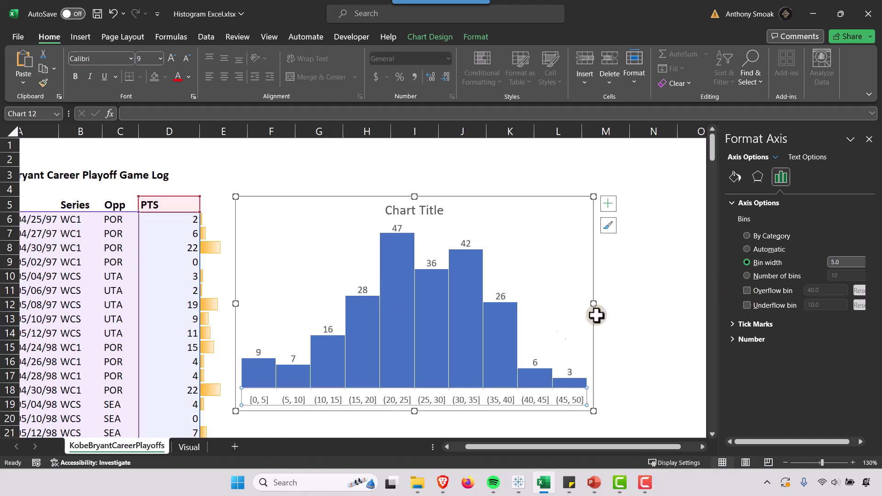
{"action": "left_click", "coordinate": [254, 418]}
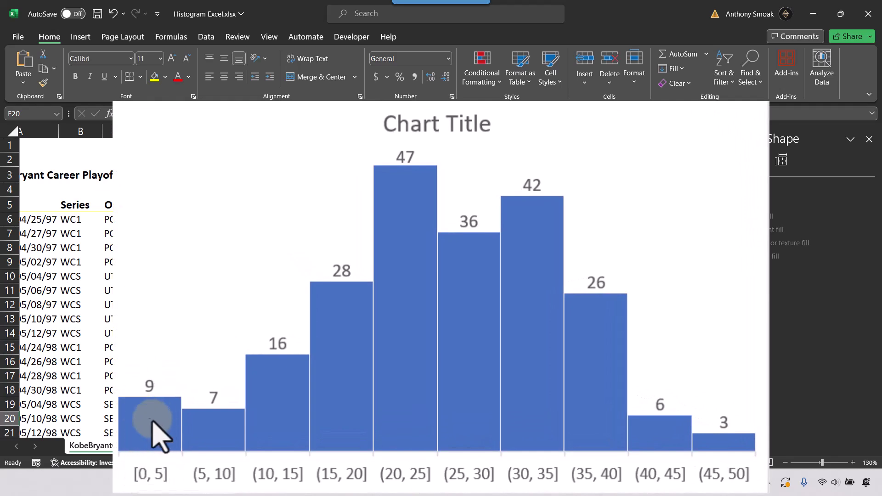
{"action": "mouse_move", "coordinate": [145, 480]}
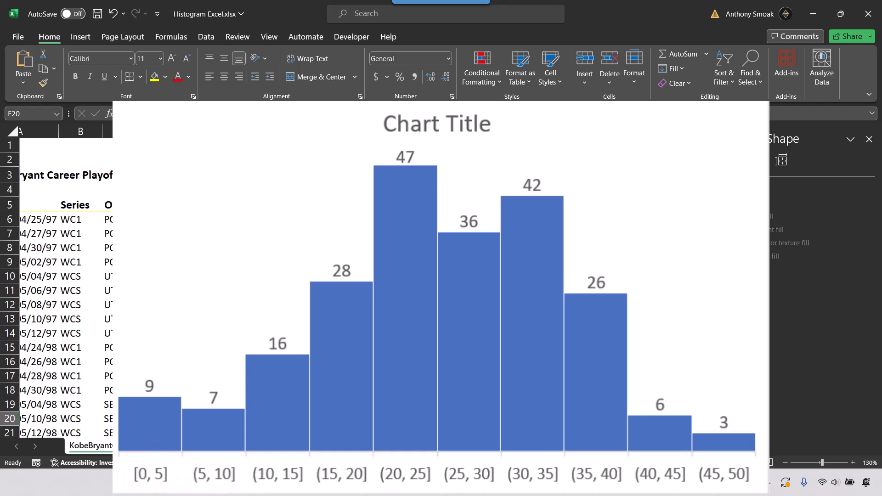
{"action": "left_click", "coordinate": [156, 318]}
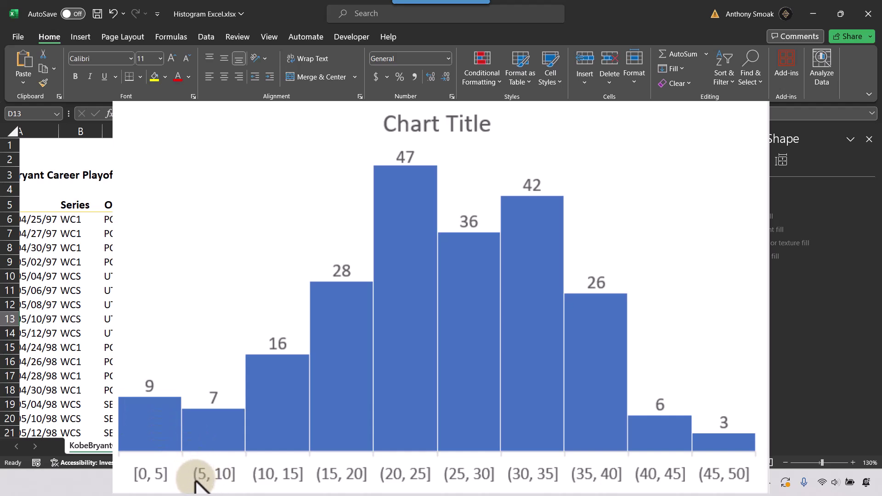
{"action": "mouse_move", "coordinate": [209, 434]}
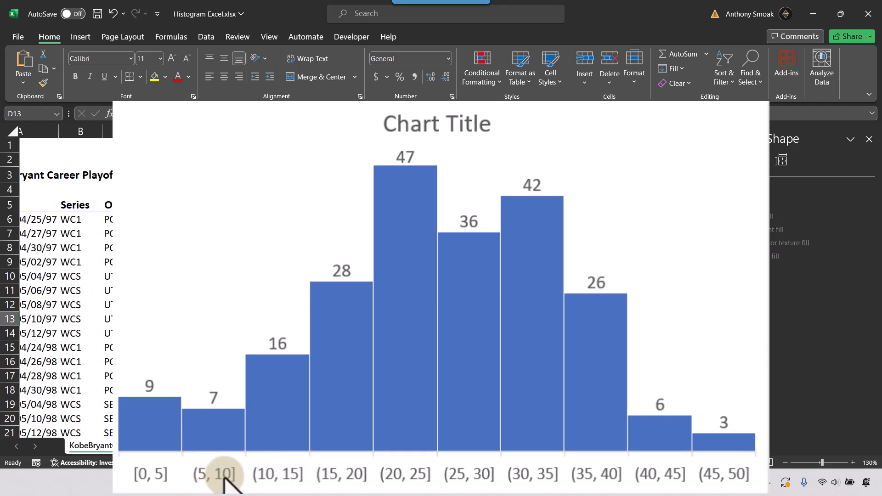
{"action": "left_click", "coordinate": [67, 220]}
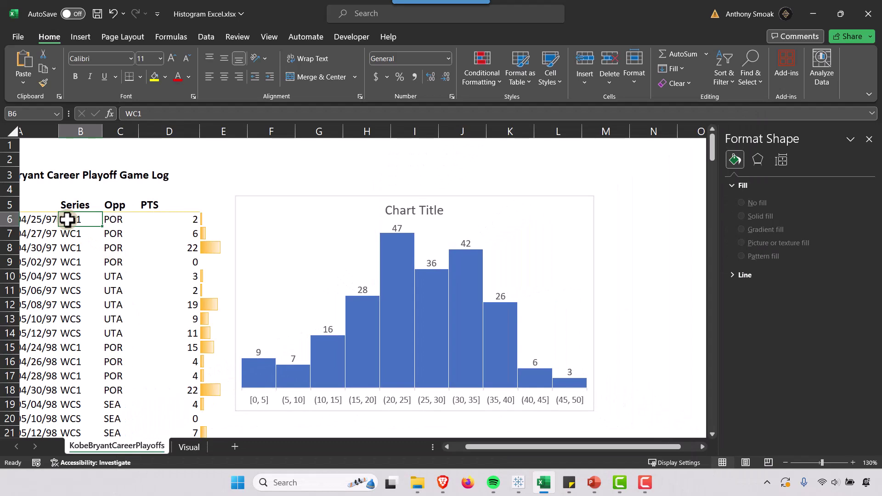
{"action": "scroll", "coordinate": [67, 220], "scroll_direction": "left", "scroll_amount": 1}
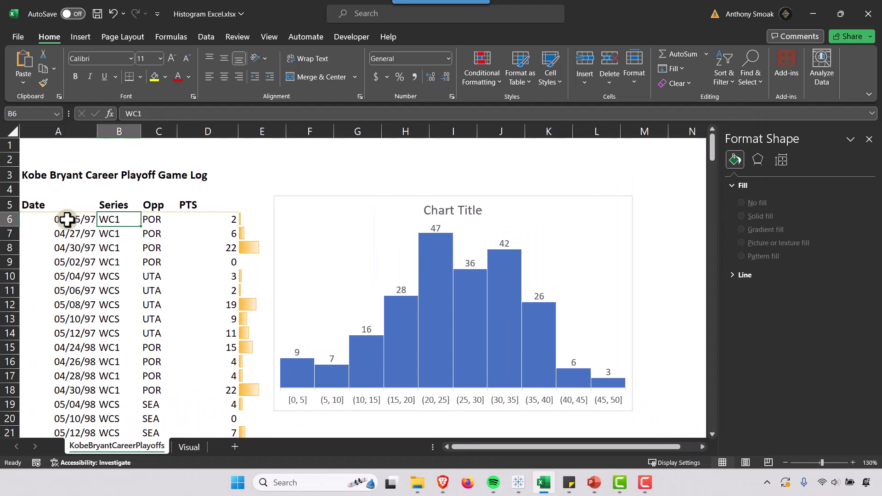
{"action": "key", "text": "Down"}
{"action": "key", "text": "Down"}
{"action": "key", "text": "Down"}
{"action": "key", "text": "Up"}
{"action": "key", "text": "Up"}
{"action": "key", "text": "Up"}
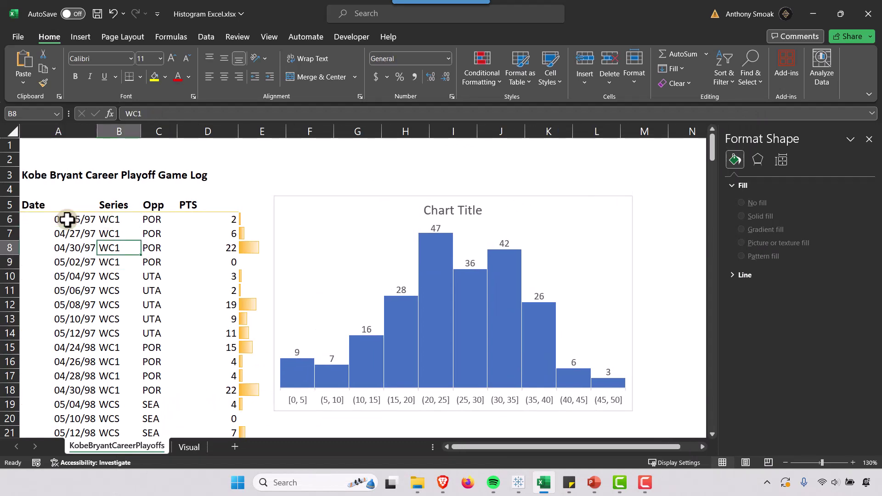
{"action": "key", "text": "Right"}
{"action": "key", "text": "Right"}
{"action": "key", "text": "Down"}
{"action": "key", "text": "Down"}
{"action": "key", "text": "Down"}
{"action": "key", "text": "Down"}
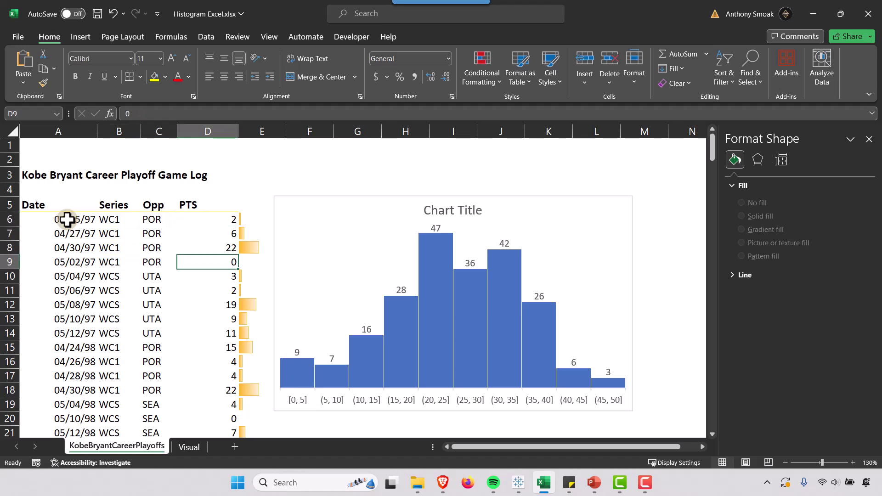
{"action": "left_click", "coordinate": [214, 219]}
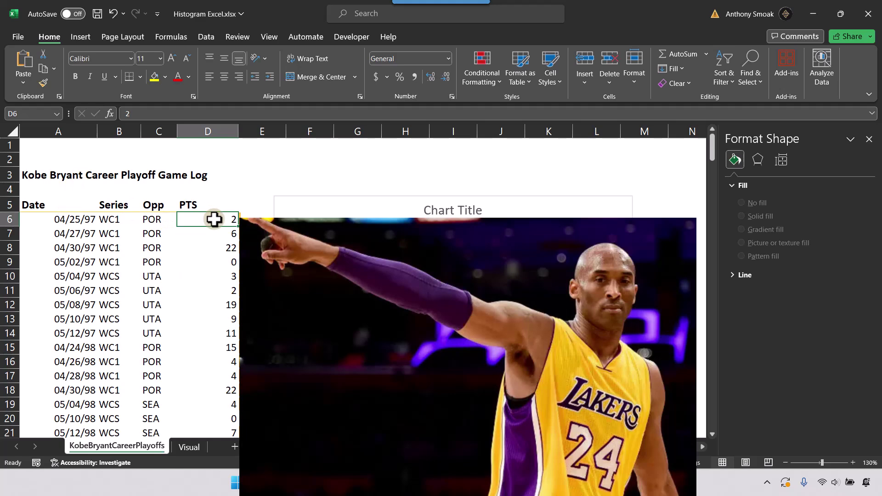
{"action": "type", "text": "81"}
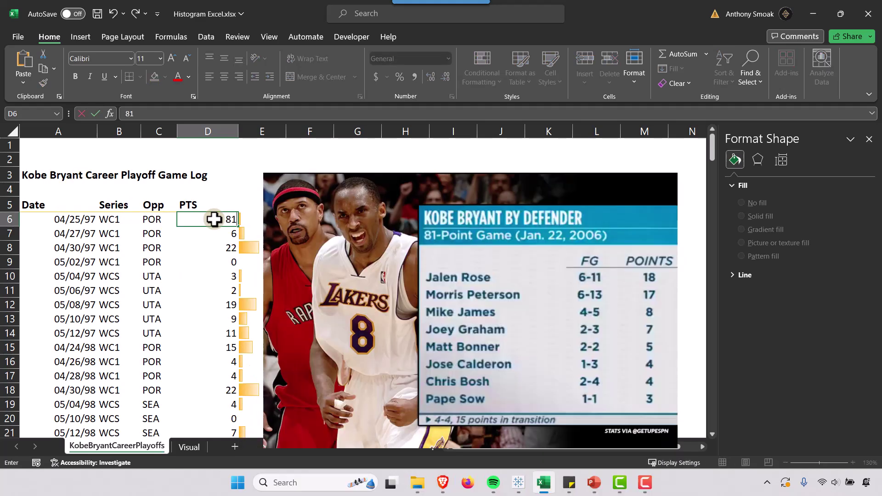
{"action": "key", "text": "Return"}
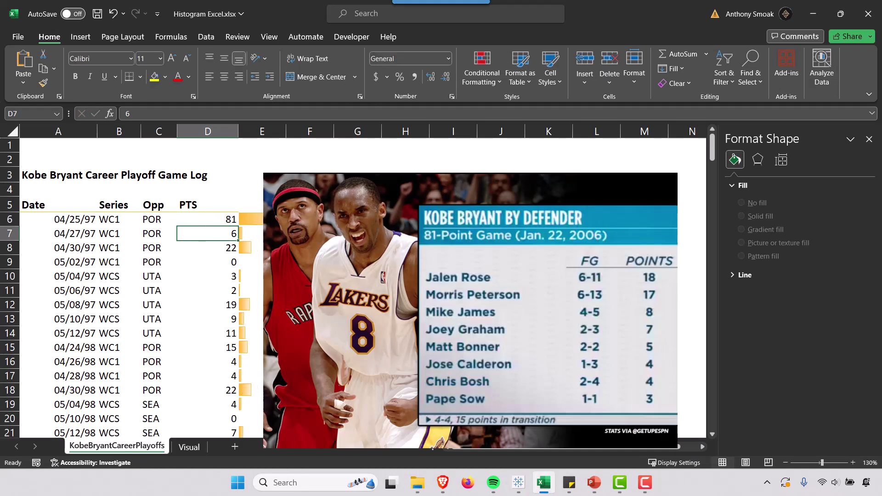
{"action": "left_click", "coordinate": [594, 255]}
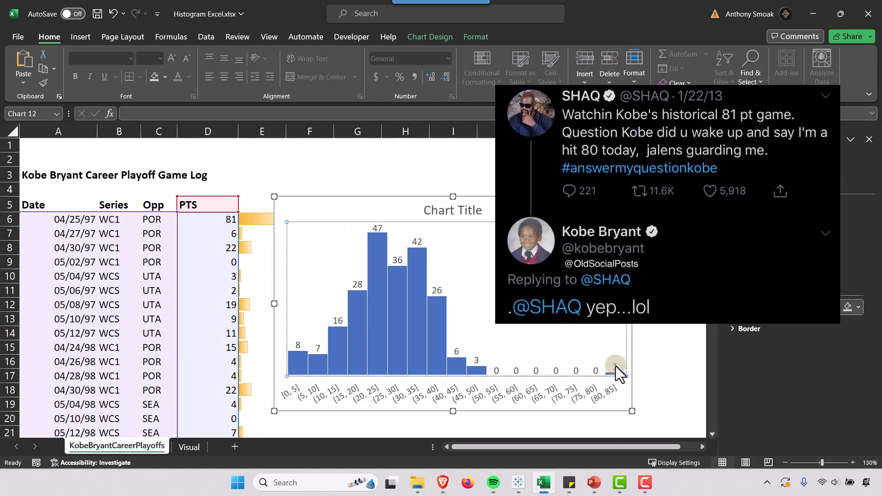
{"action": "left_click", "coordinate": [350, 264]}
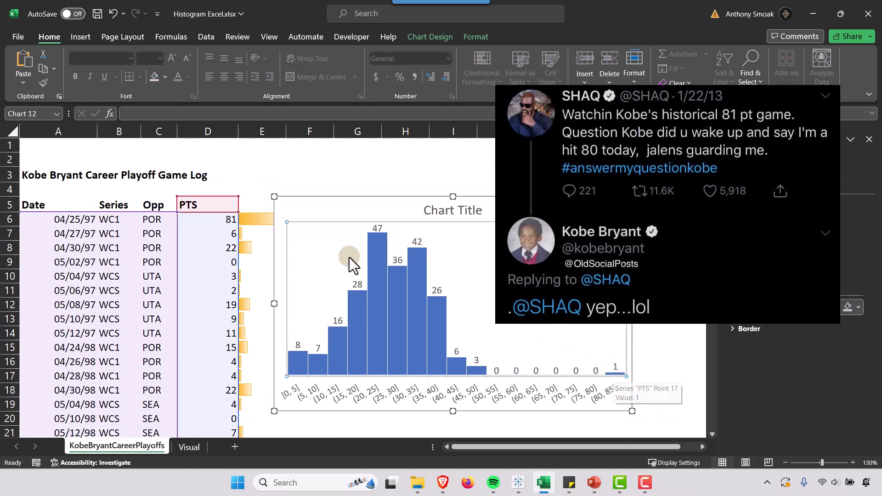
{"action": "left_click", "coordinate": [225, 216]}
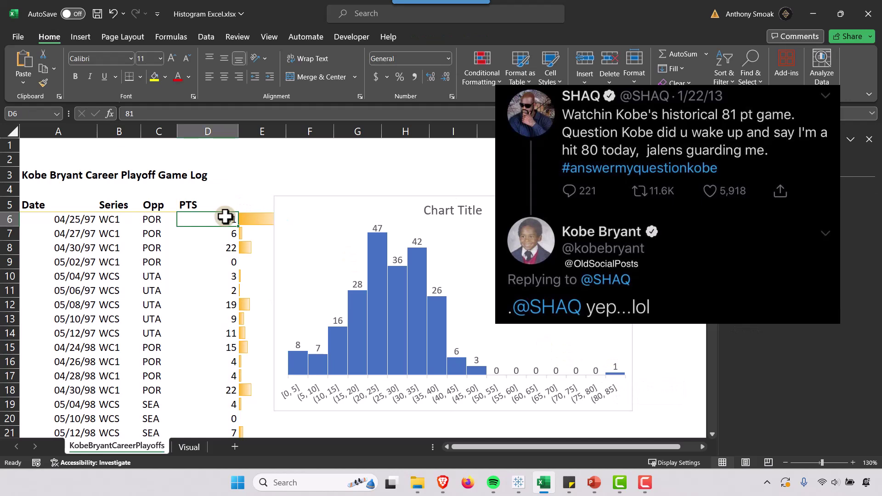
{"action": "type", "text": "2"}
{"action": "key", "text": "ctrl+Return"}
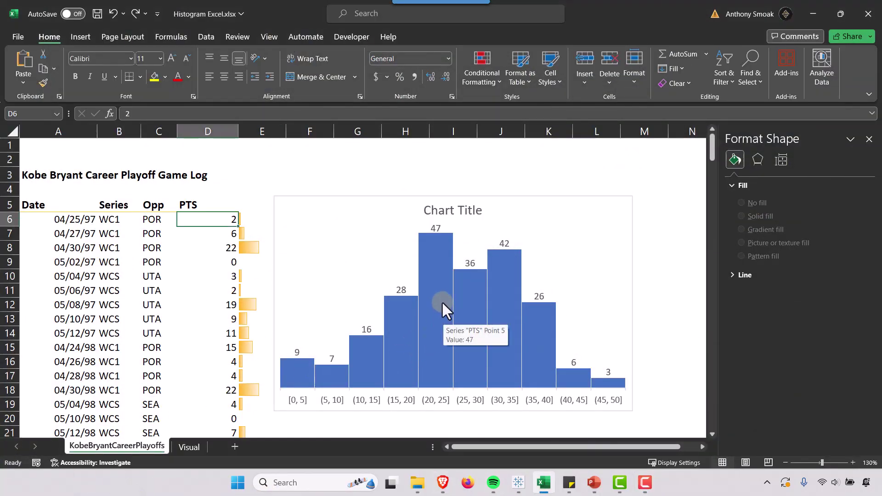
Fill the histogram bars with solid gold after briefly trying a gradient fill
{"action": "left_click", "coordinate": [442, 301]}
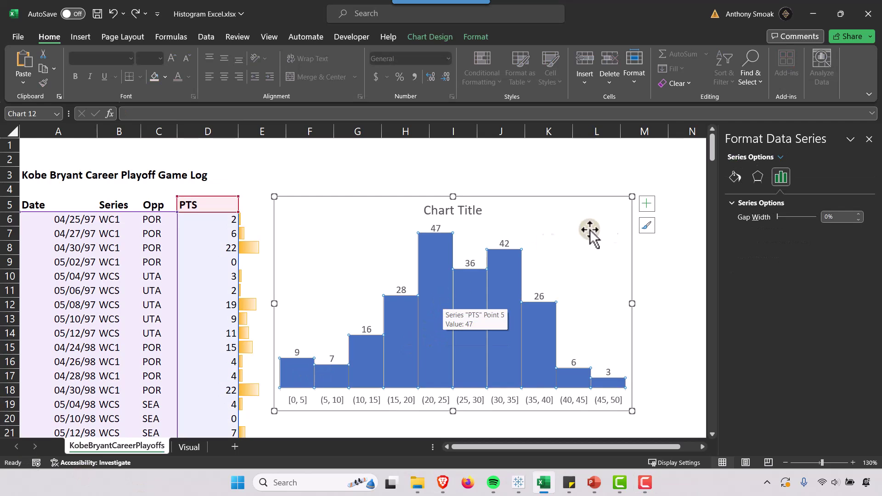
{"action": "left_click", "coordinate": [702, 116]}
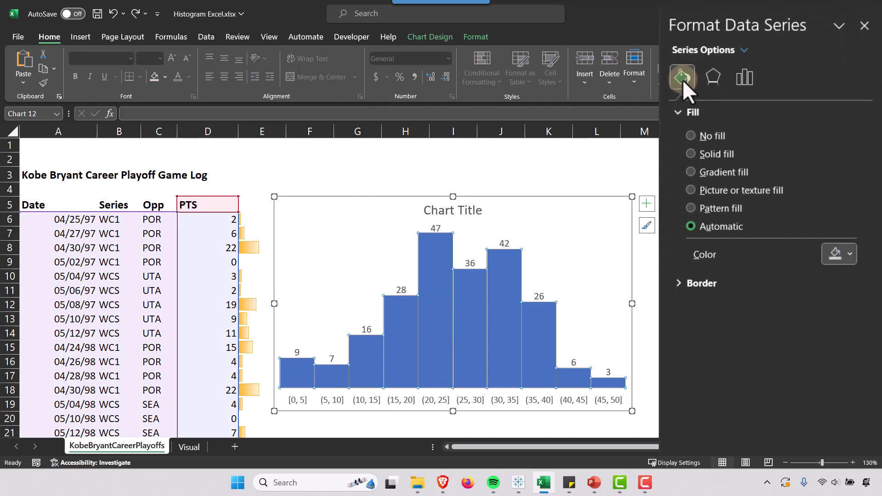
{"action": "left_click", "coordinate": [689, 153]}
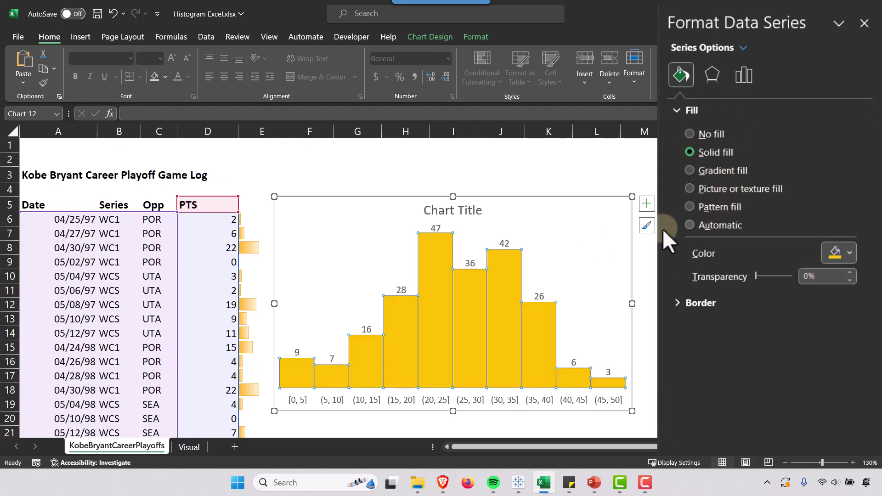
{"action": "left_click", "coordinate": [843, 252]}
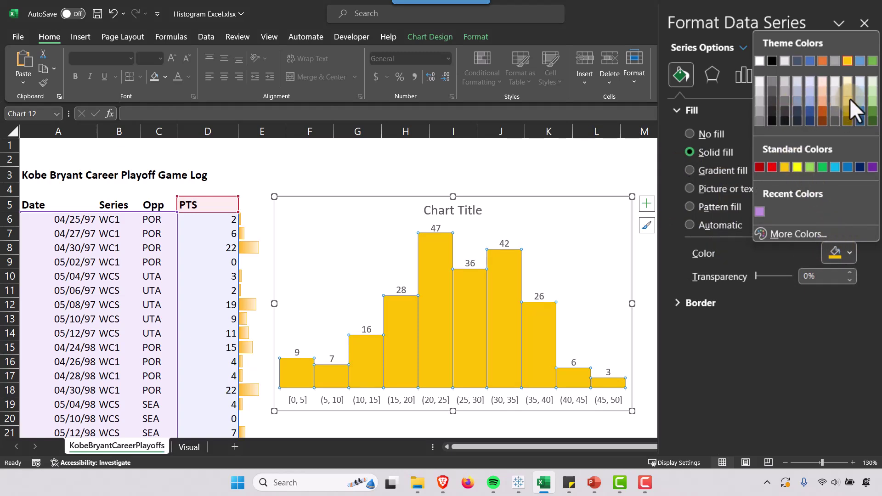
{"action": "left_click", "coordinate": [816, 341]}
{"action": "left_click", "coordinate": [691, 170]}
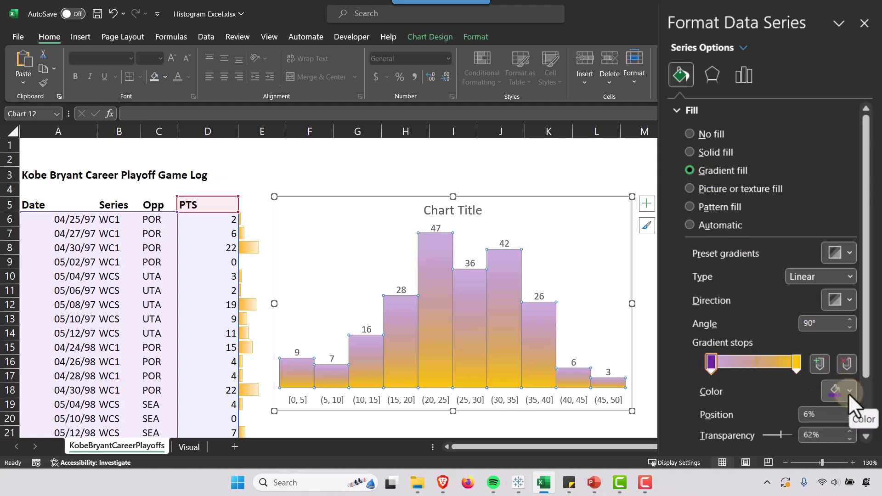
{"action": "left_click", "coordinate": [721, 204]}
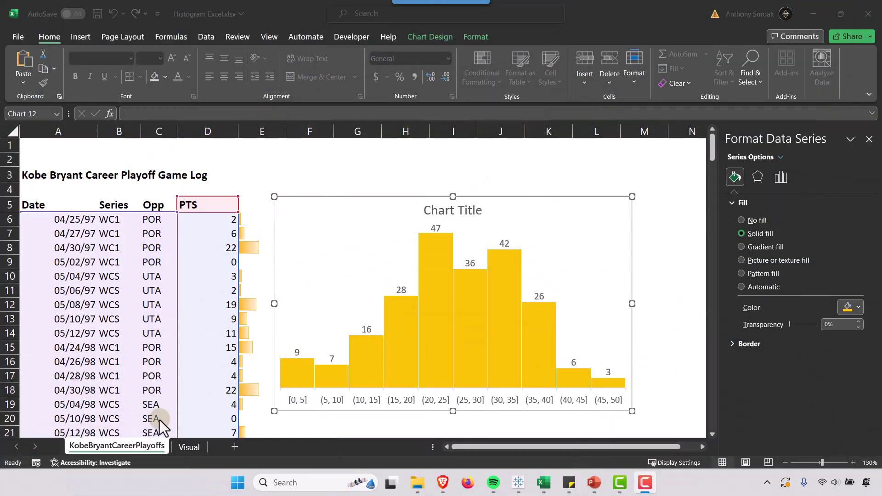
Go to the Visual sheet with the Kobe playoff dashboard
{"action": "left_click", "coordinate": [189, 447]}
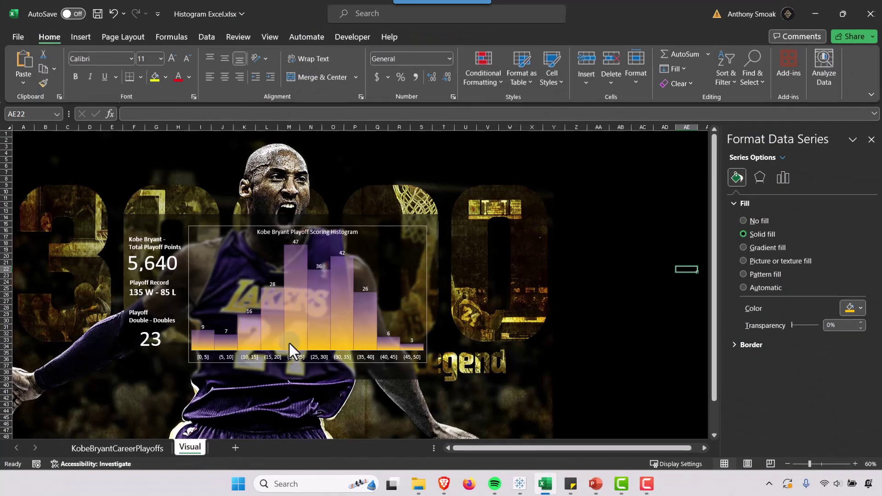